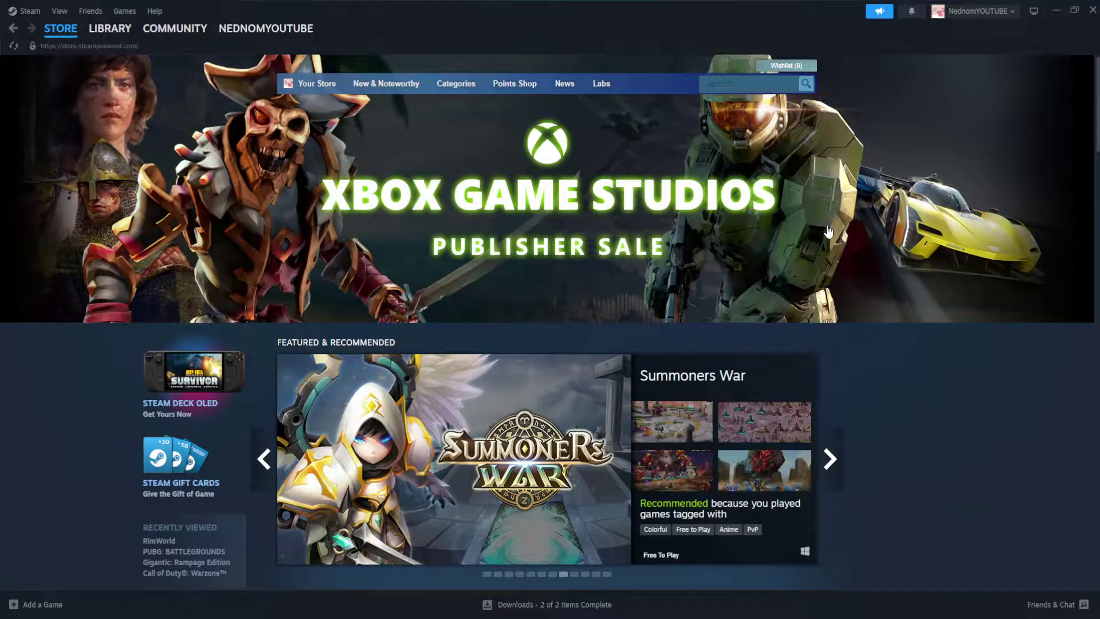
Go from the store to the account's profile and its item inventory page
left_click(976, 11)
left_click(978, 36)
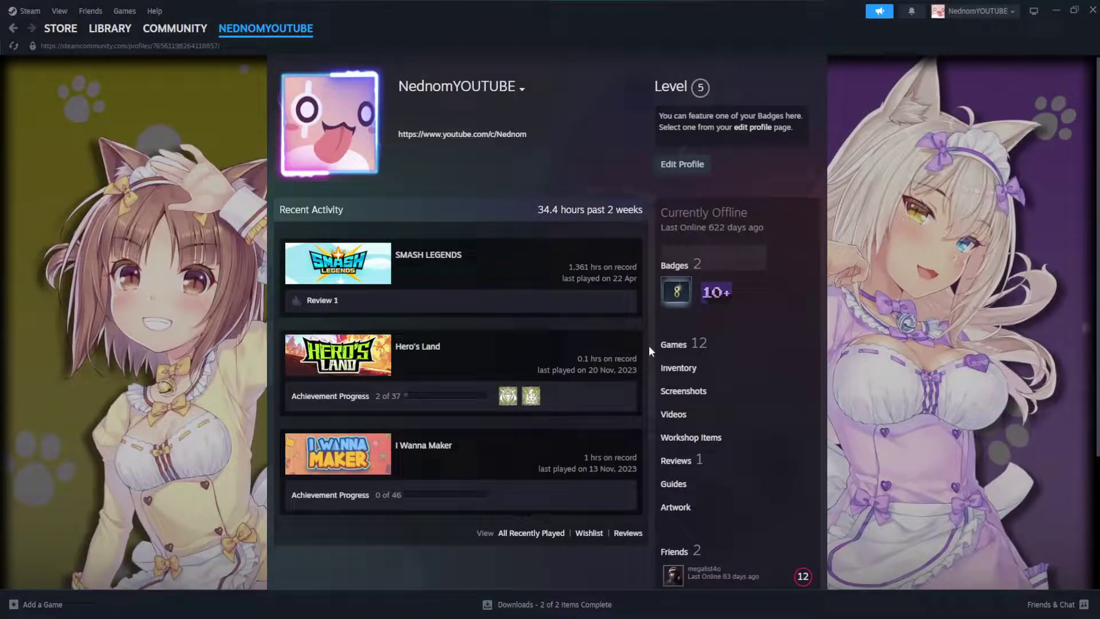
left_click(678, 368)
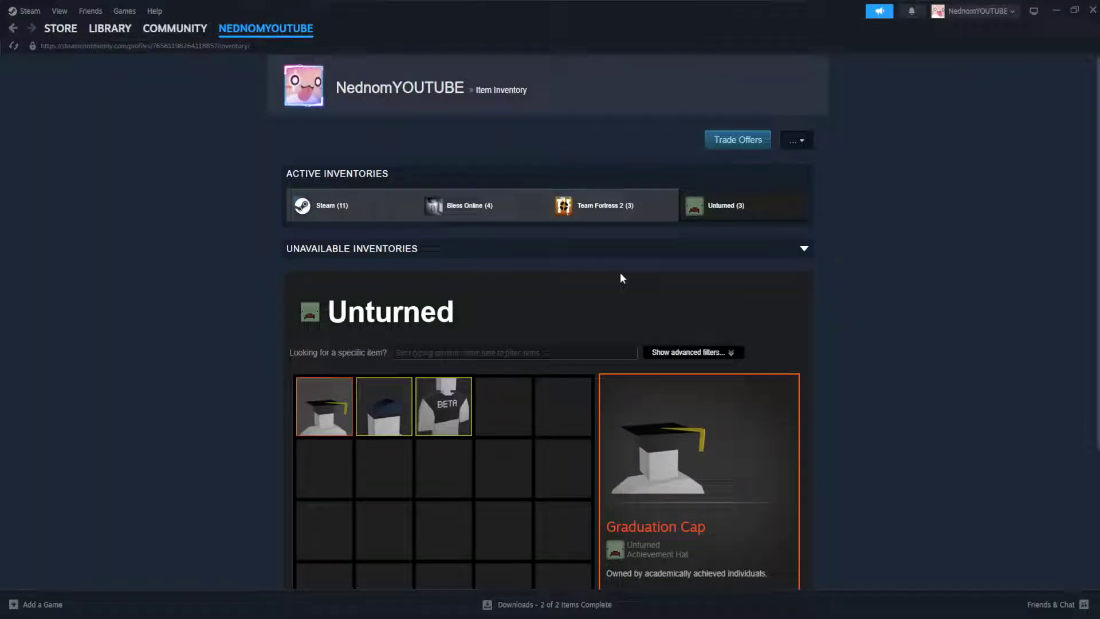
scroll(620, 273, "down", 1)
scroll(620, 278, "up", 1)
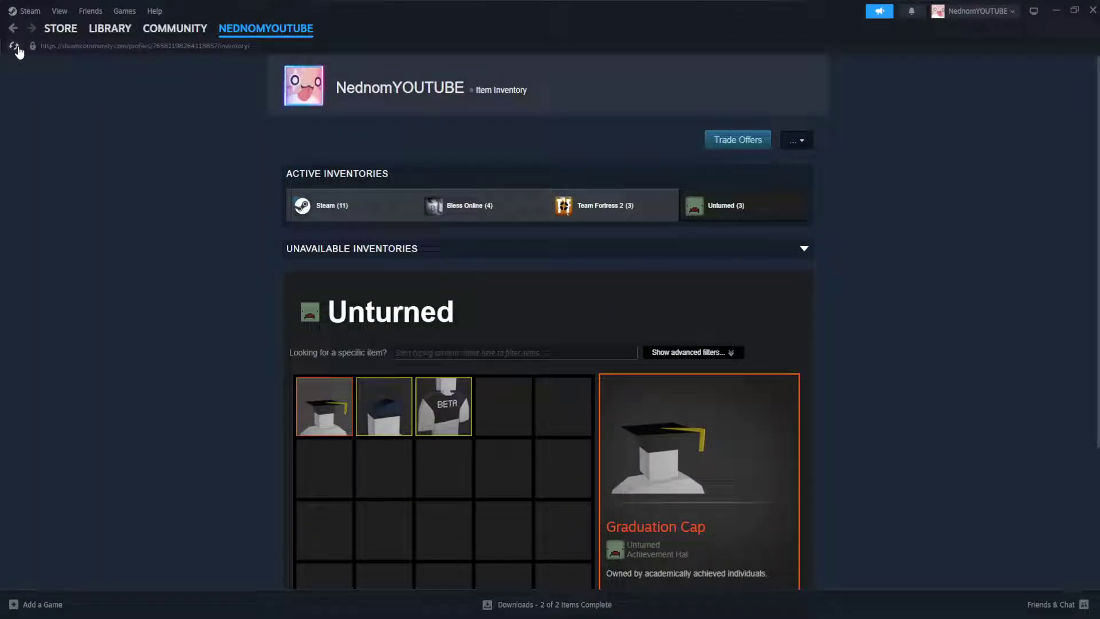
Reload the inventory page four times, then retry until the three Unturned items appear
left_click(19, 50)
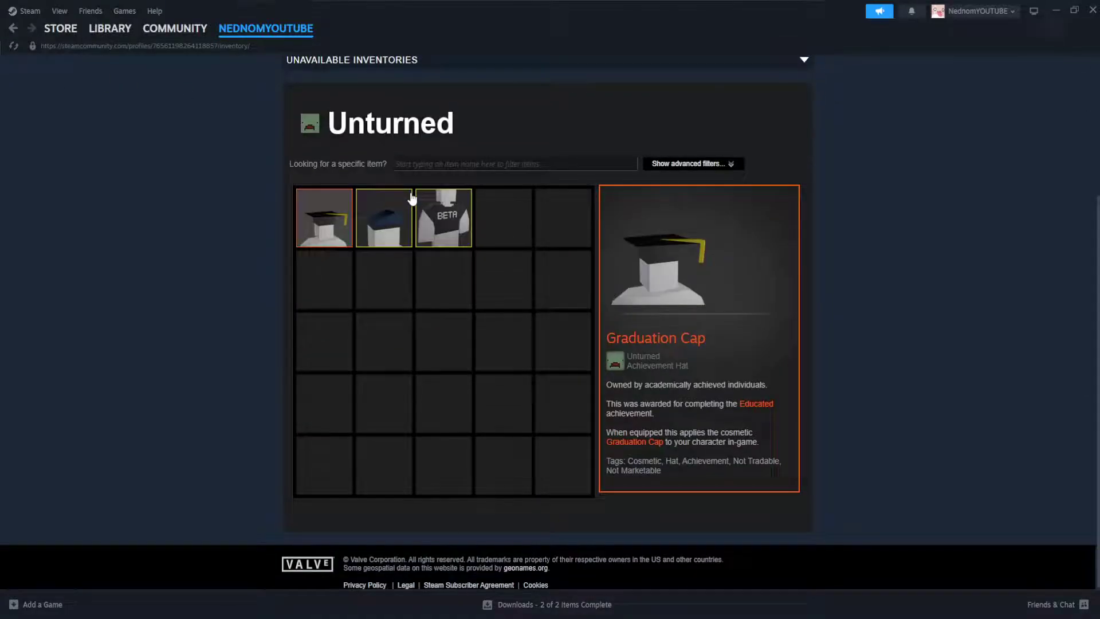
left_click(14, 46)
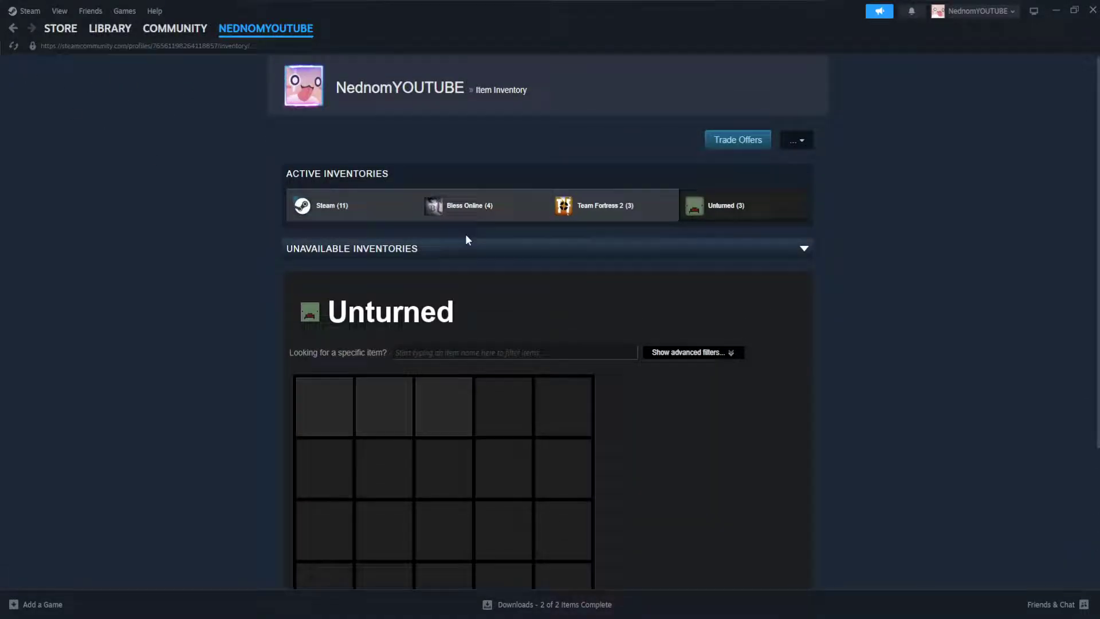
left_click(15, 51)
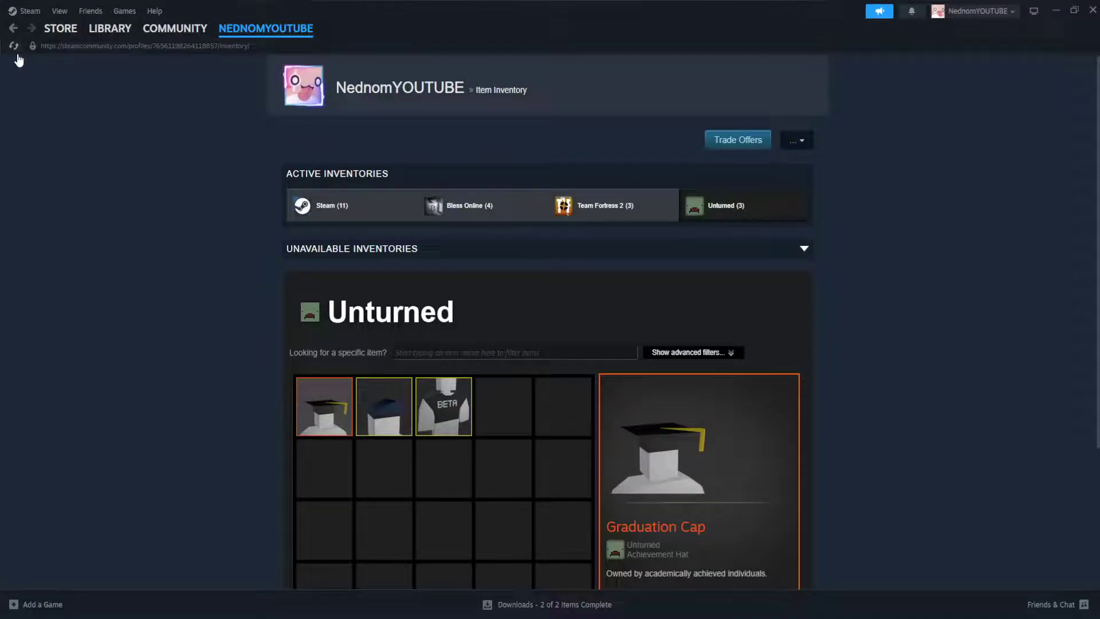
left_click(13, 46)
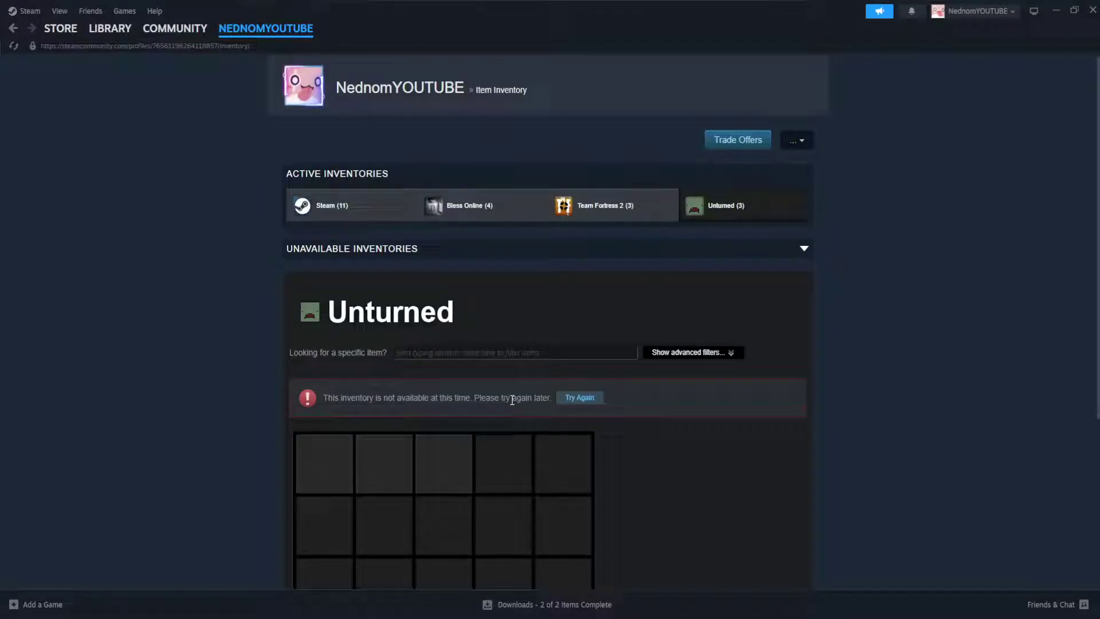
left_click(575, 401)
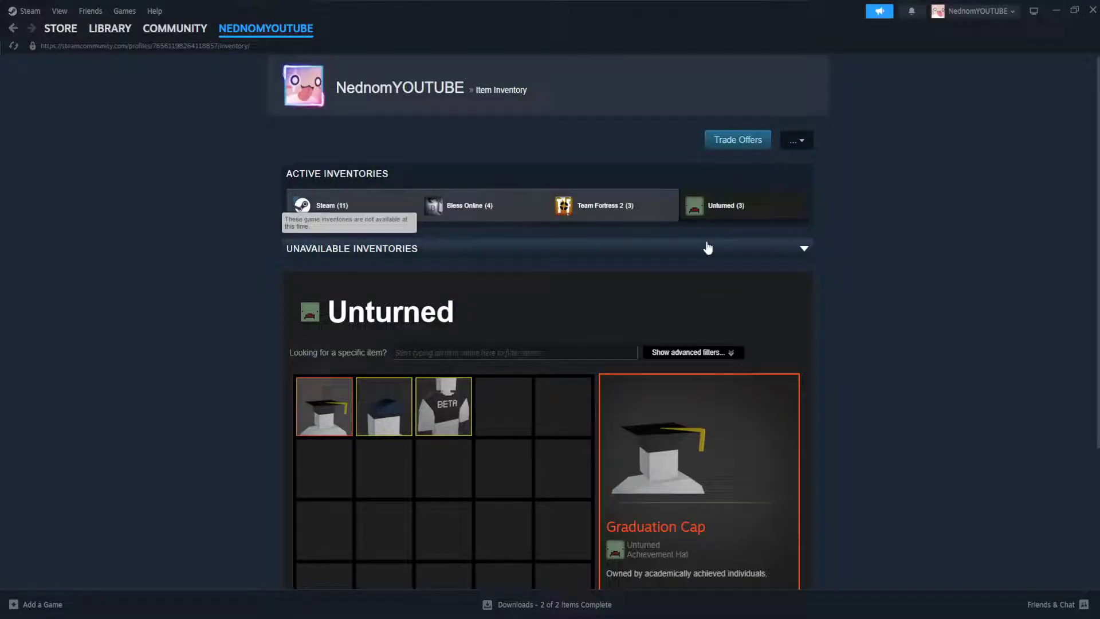
left_click(13, 46)
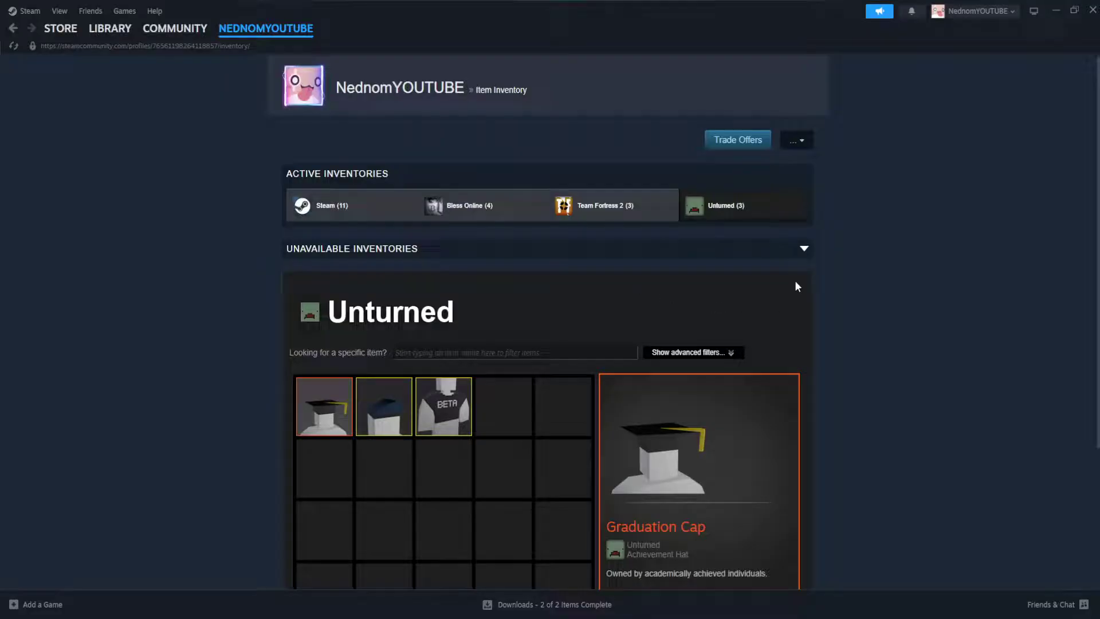
mouse_move(266, 28)
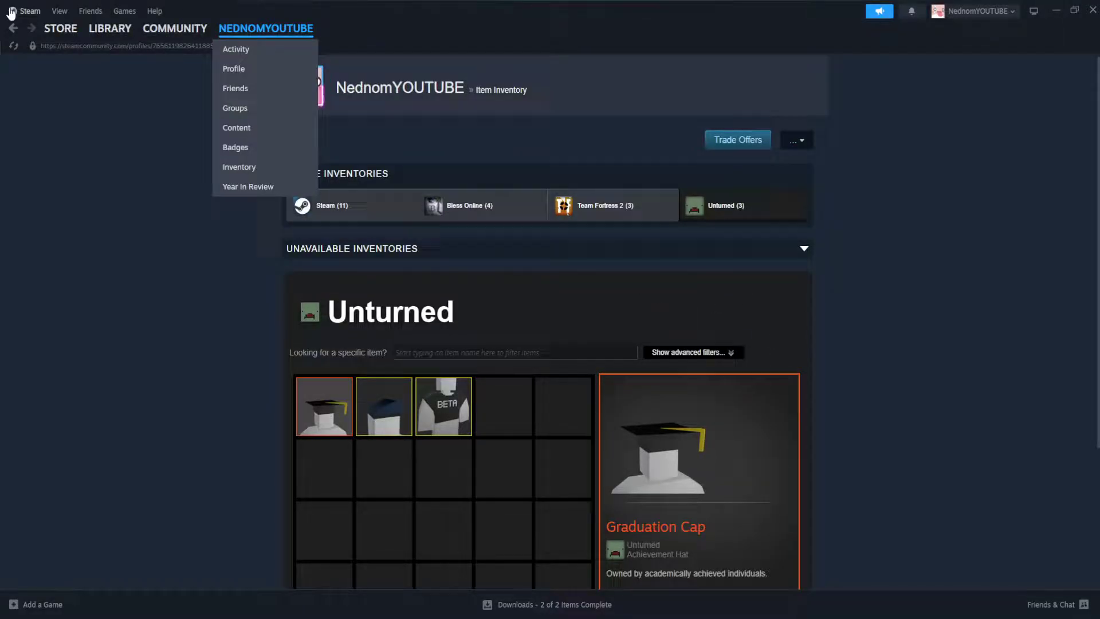
left_click(30, 10)
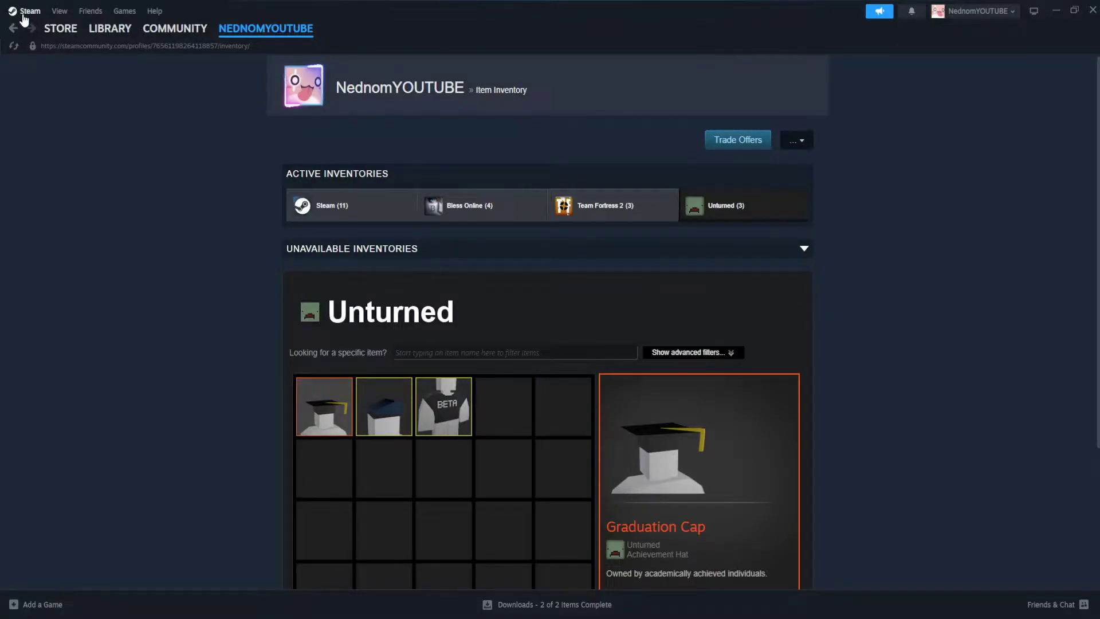
scroll(446, 299, "down", 5)
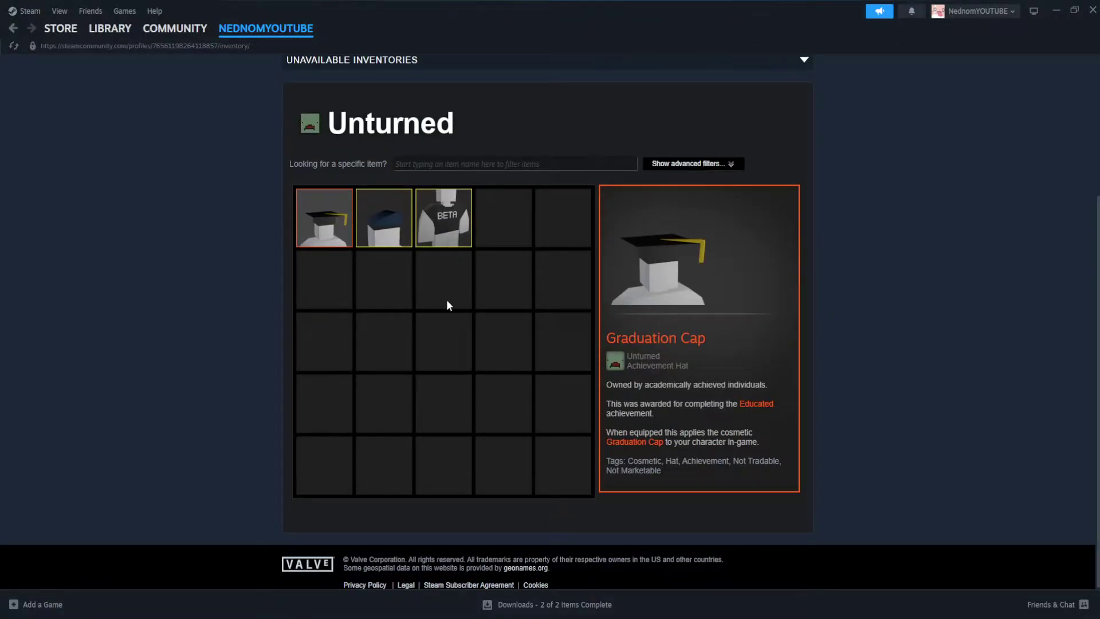
scroll(446, 299, "up", 5)
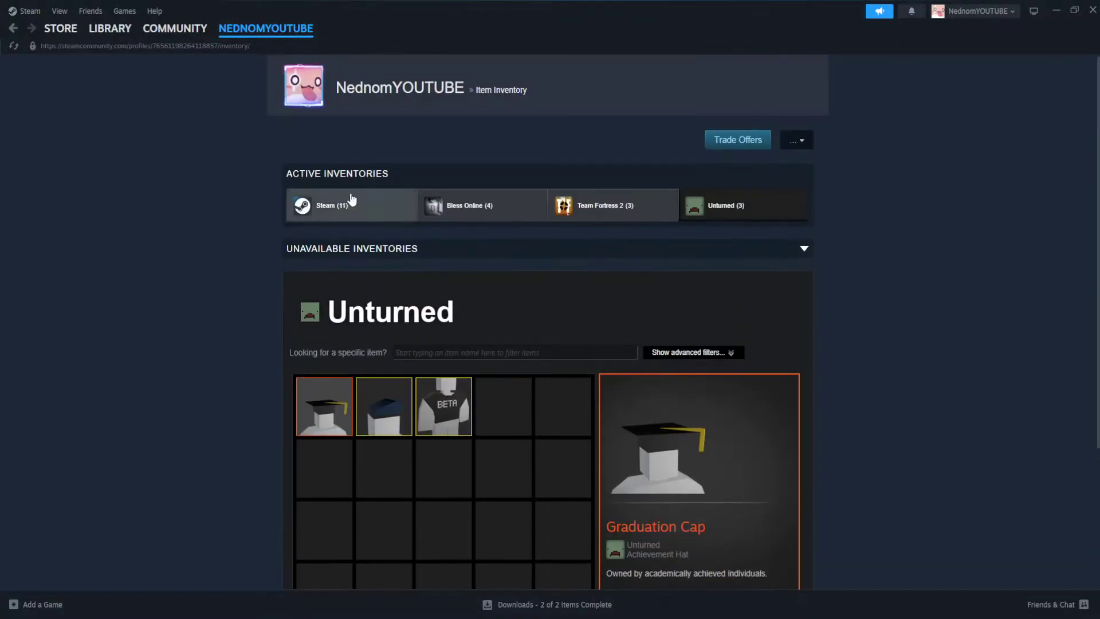
Reload the inventory twice and retry until the three Unturned items and Graduation Cap return
left_click(13, 45)
left_click(13, 47)
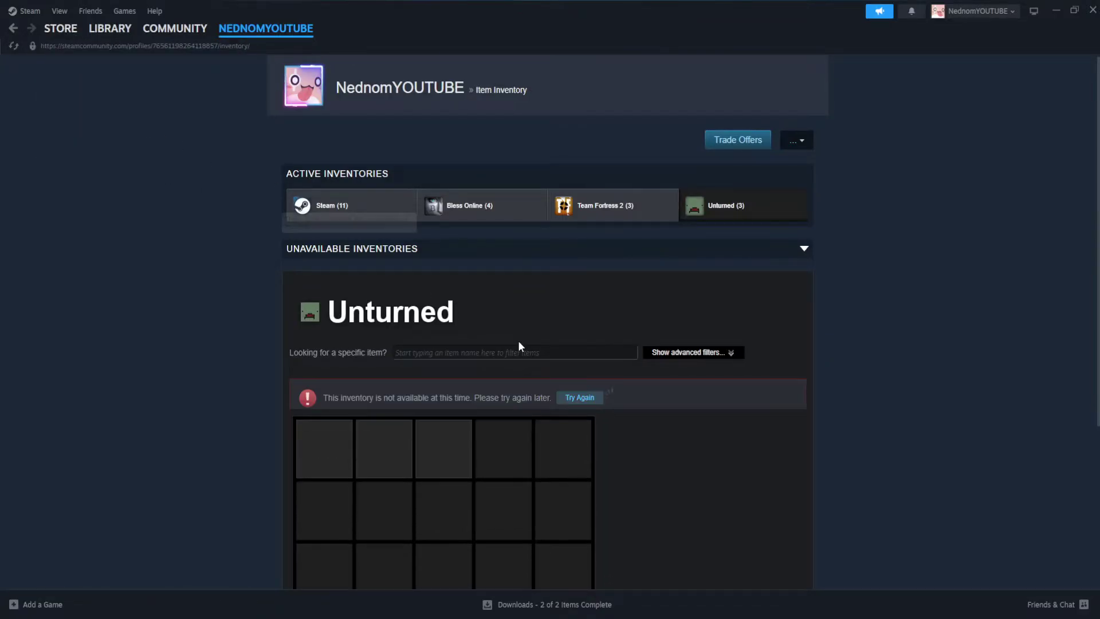
scroll(519, 339, "down", 3)
left_click(14, 51)
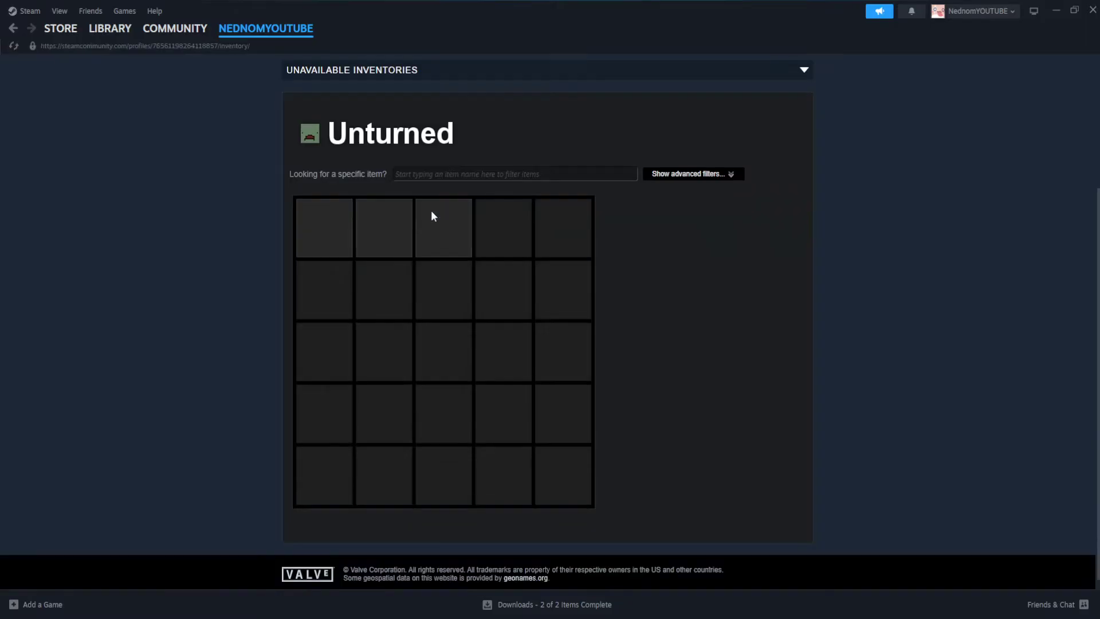
scroll(431, 210, "up", 4)
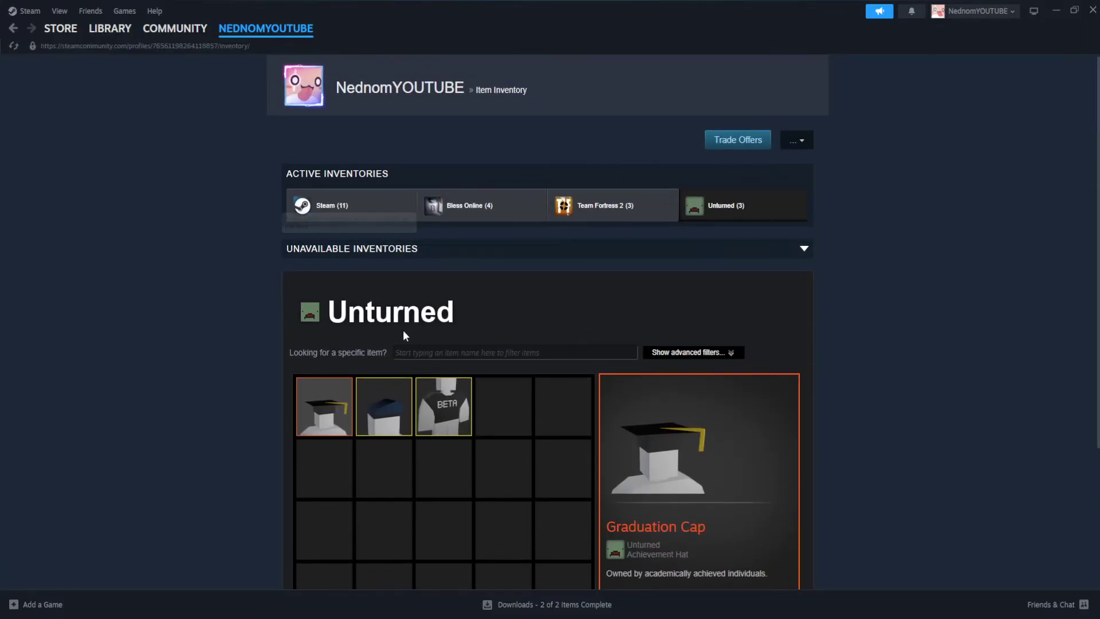